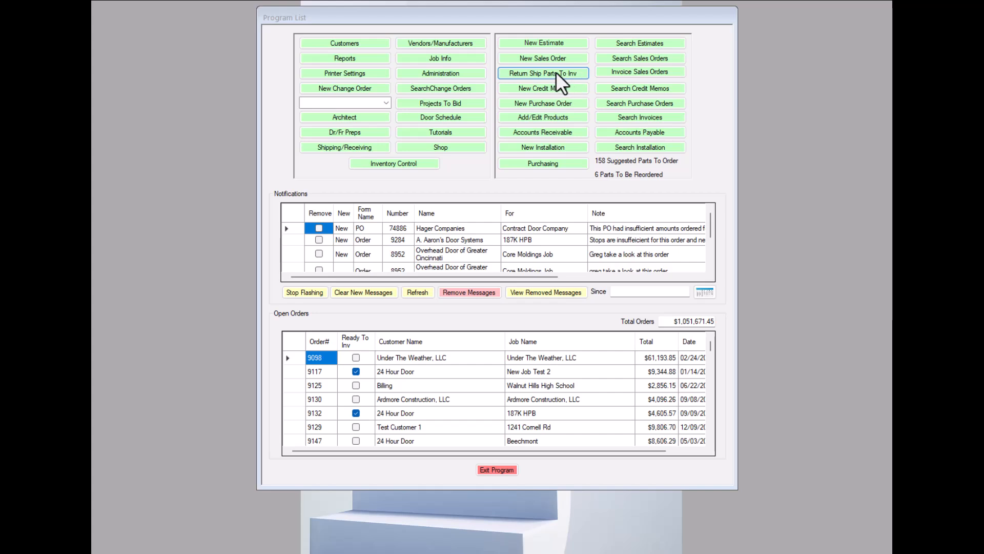
Open the form for returning shipped parts to inventory and load the sales order for the customer's Acuren job.
left_click(556, 72)
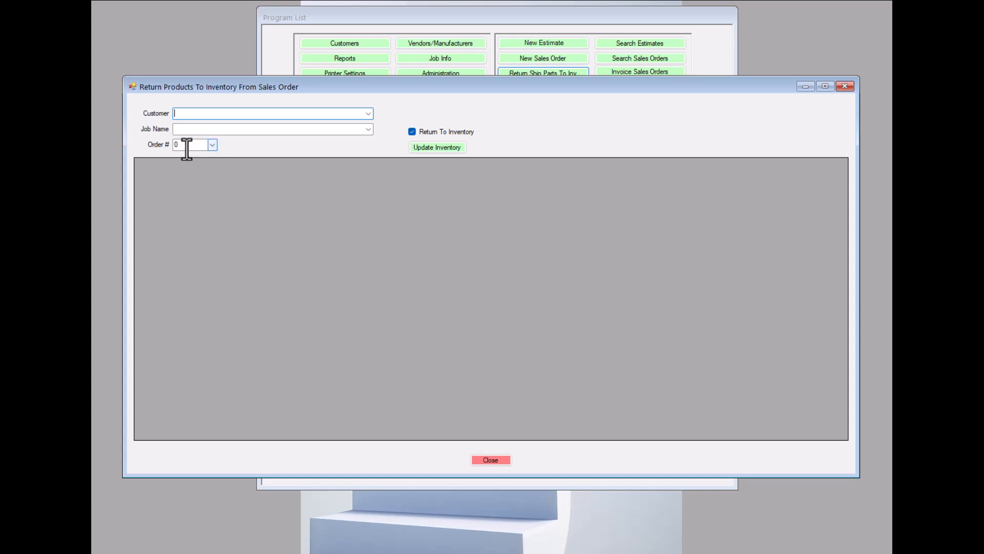
left_click(368, 112)
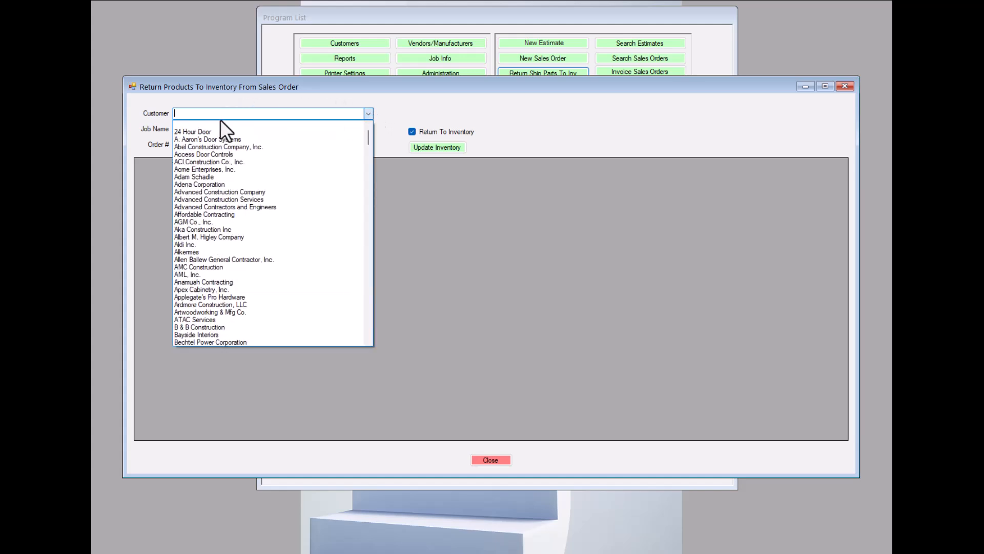
left_click(199, 176)
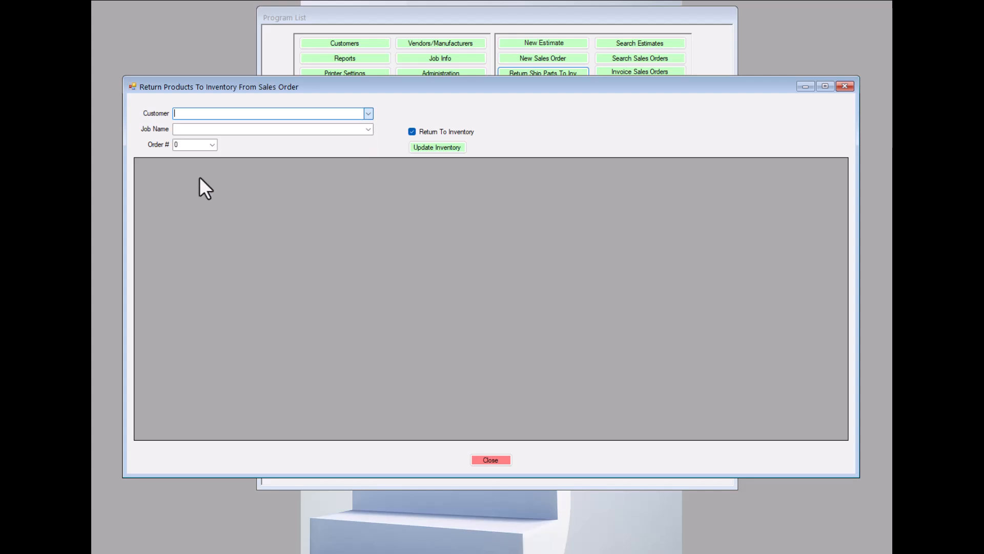
left_click(369, 129)
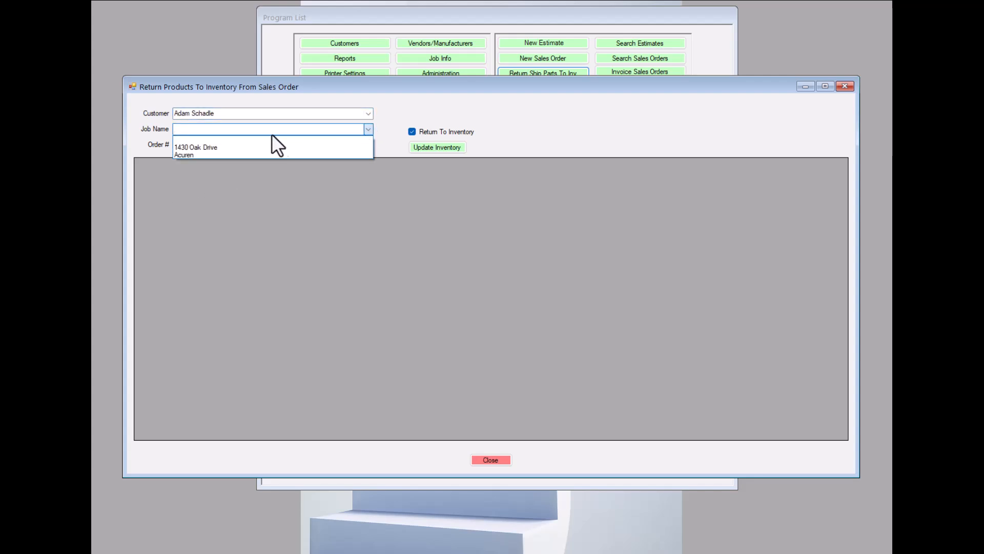
left_click(186, 154)
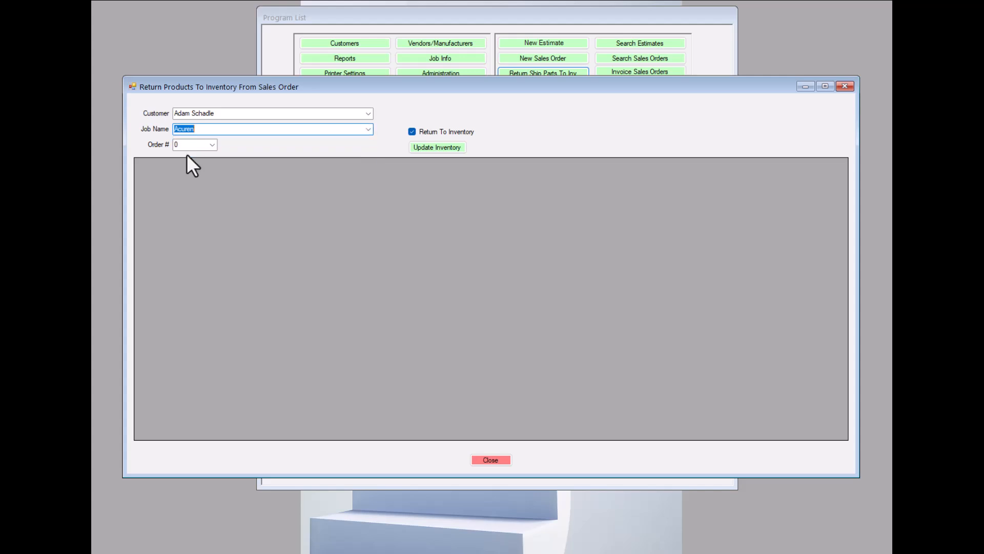
left_click(212, 144)
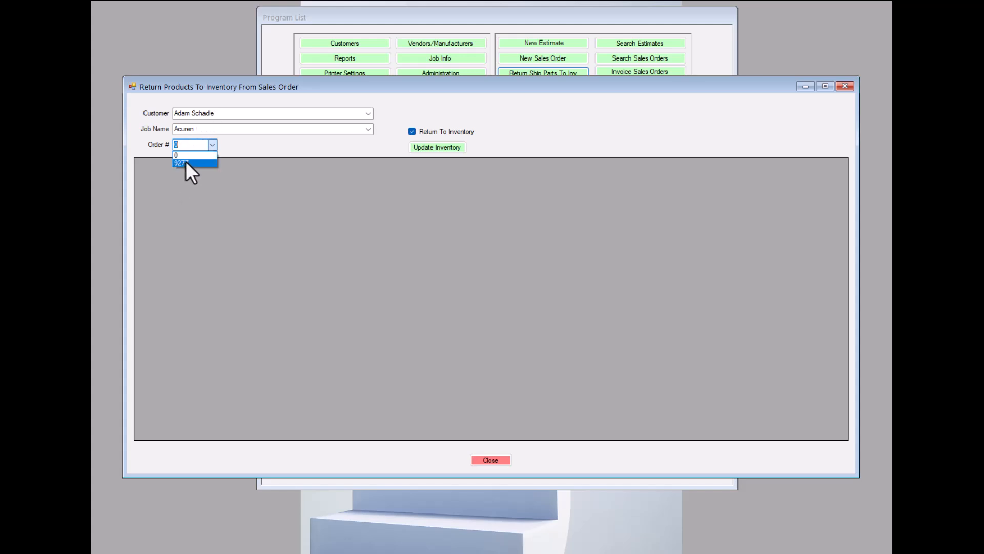
left_click(180, 162)
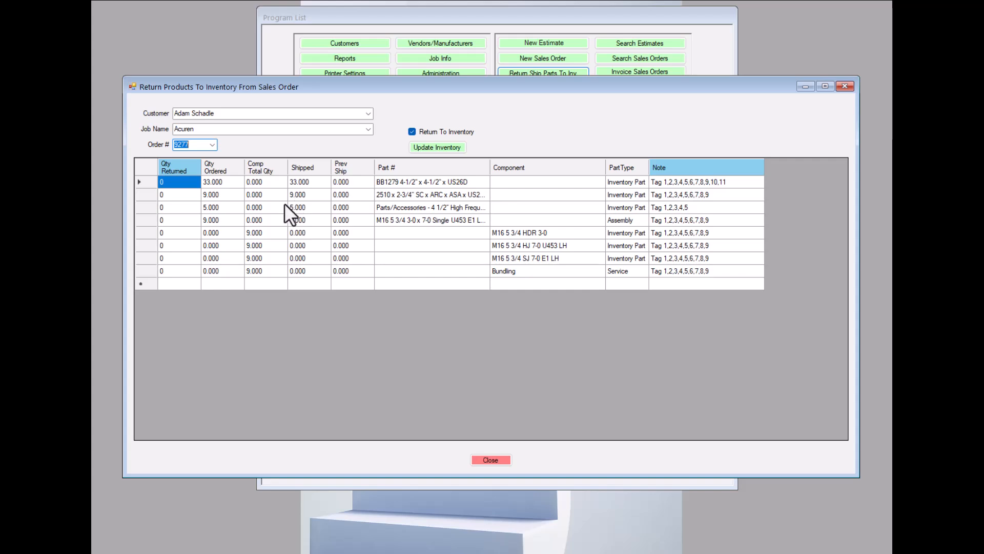
Set the returned quantity of the BB1279 4-1/2" x 4-1/2" x US26D line to 6 and shorten its note to Tag 1,2,3,4,5,6,7,8,9.
left_click(174, 182)
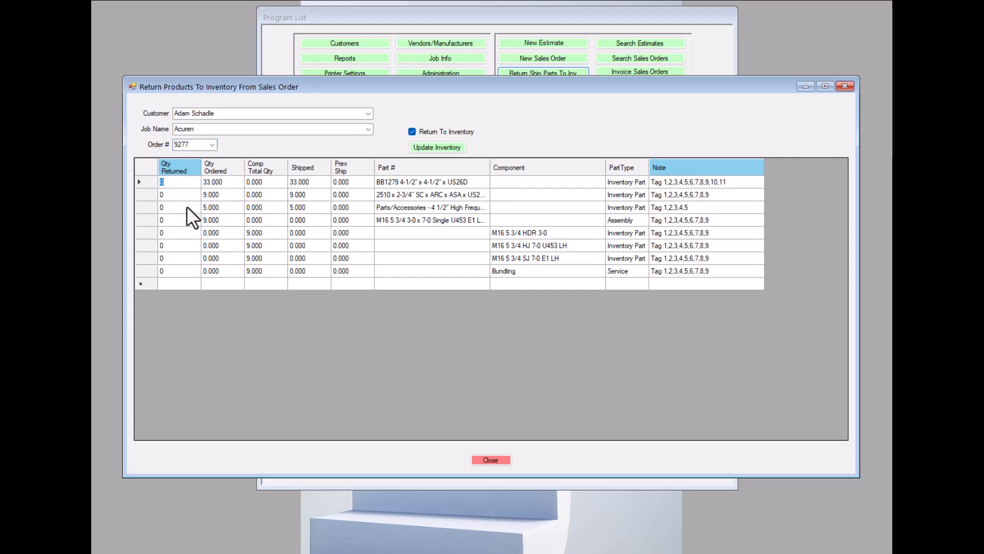
type("6")
left_click(727, 179)
left_click(715, 180)
left_click_drag(714, 180, 738, 182)
key("BackSpace")
key("BackSpace")
key("BackSpace")
Post the BB1279 return to inventory and close the sales order window that is already open.
key("alt+Tab")
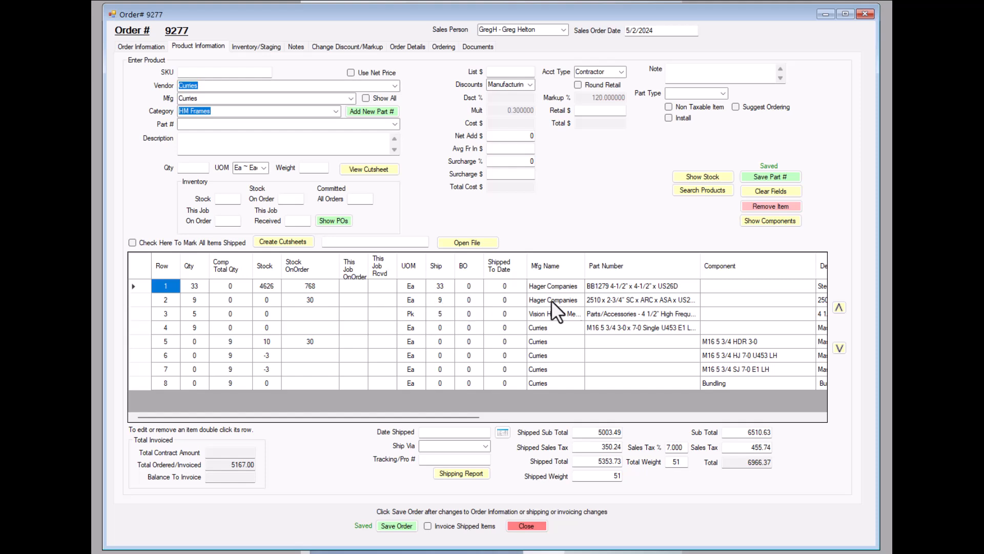
left_click(825, 14)
left_click(824, 14)
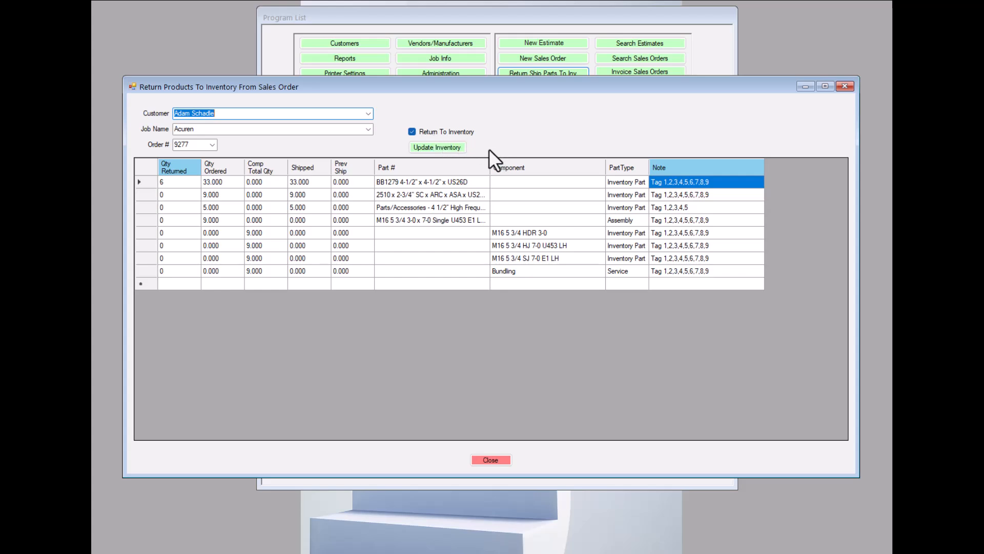
left_click(433, 148)
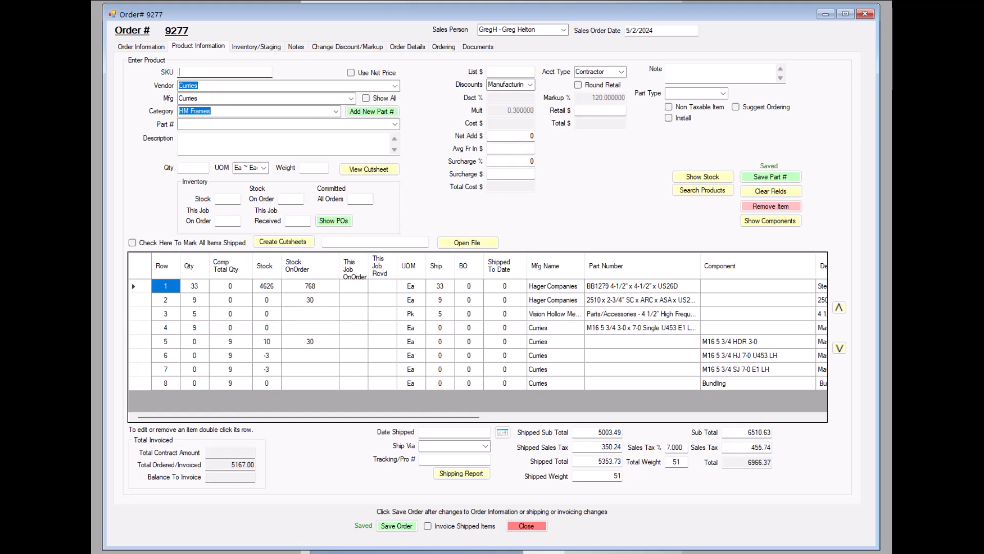
left_click(865, 15)
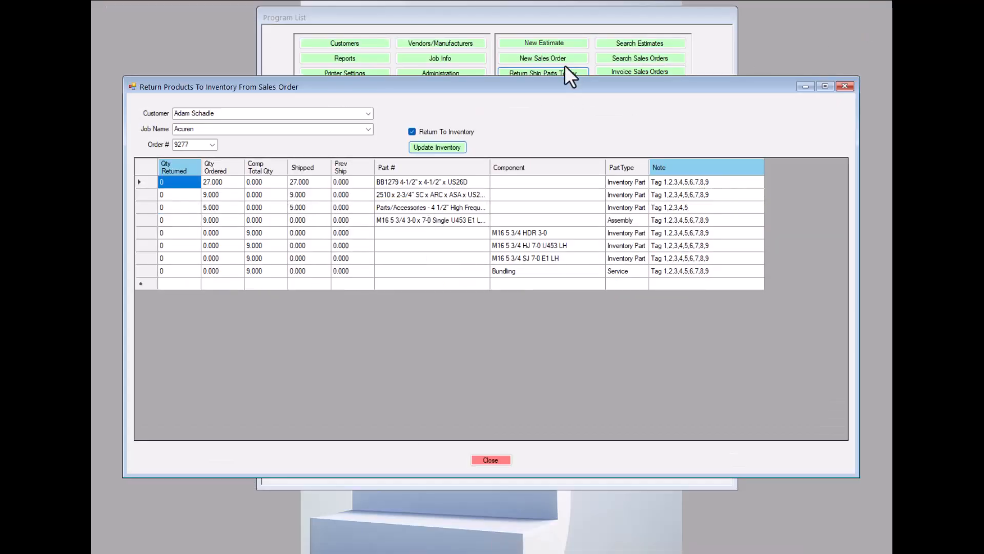
Reopen the Acuren job's order from the open orders and examine the BB1279 line's quantity, stock and shipped amount in its product information.
left_click(596, 16)
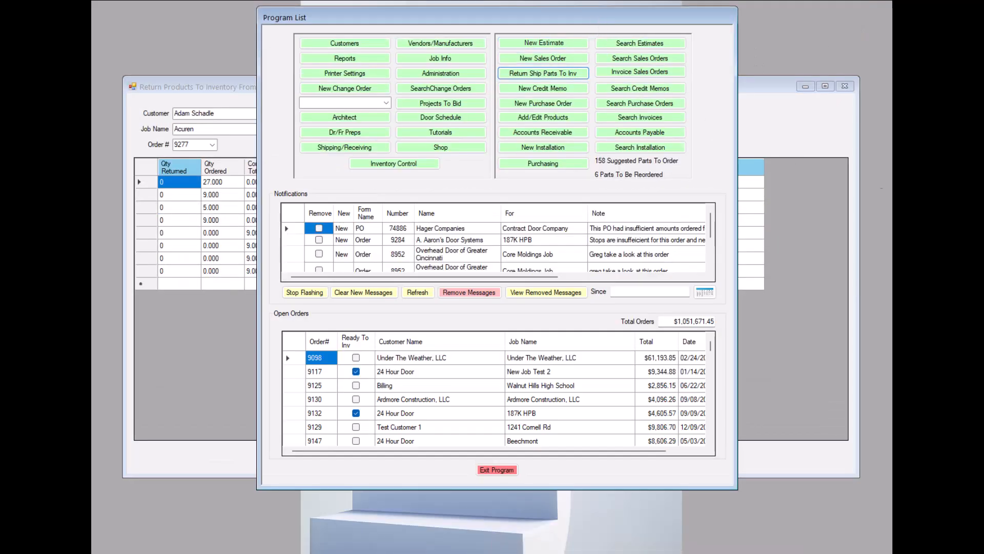
left_click_drag(710, 345, 710, 442)
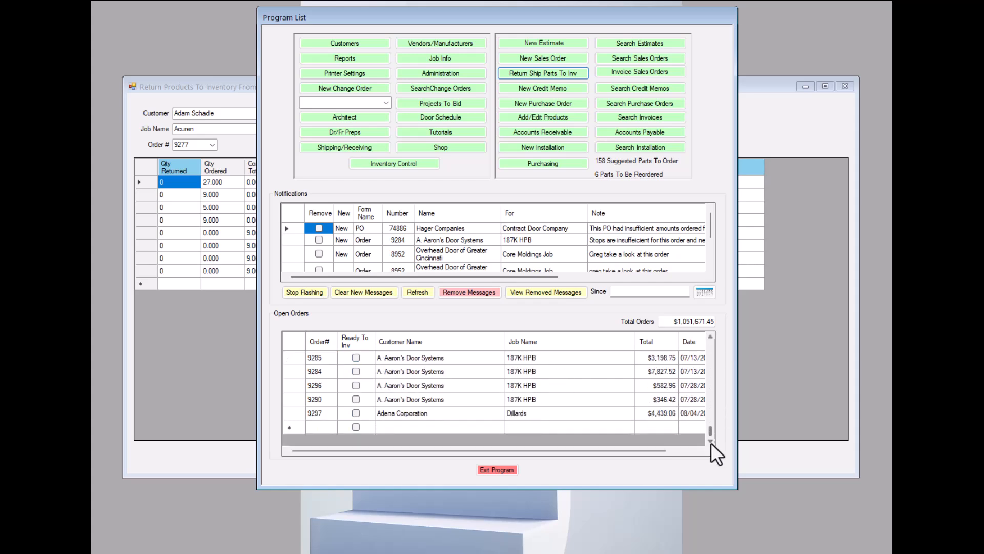
scroll(711, 354, "up", 2)
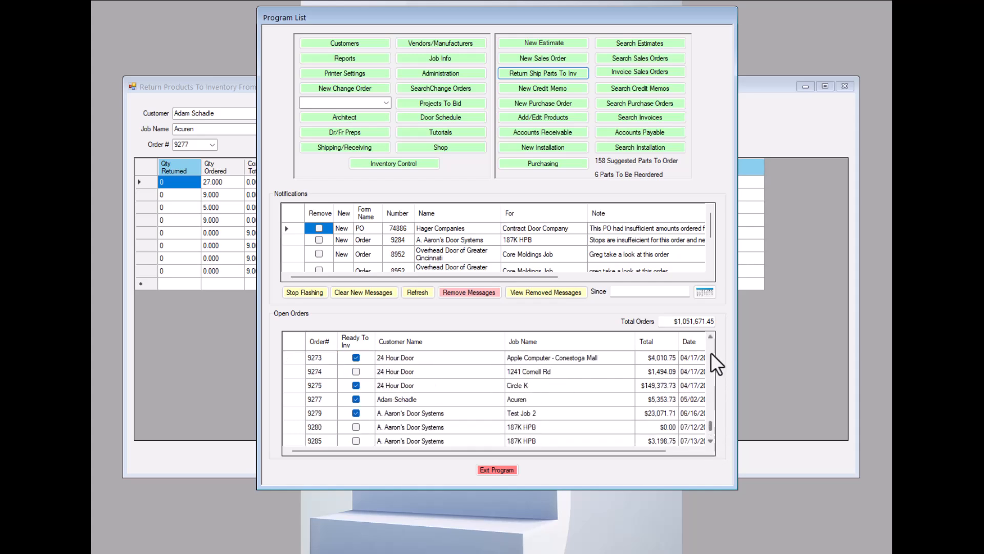
left_click(433, 399)
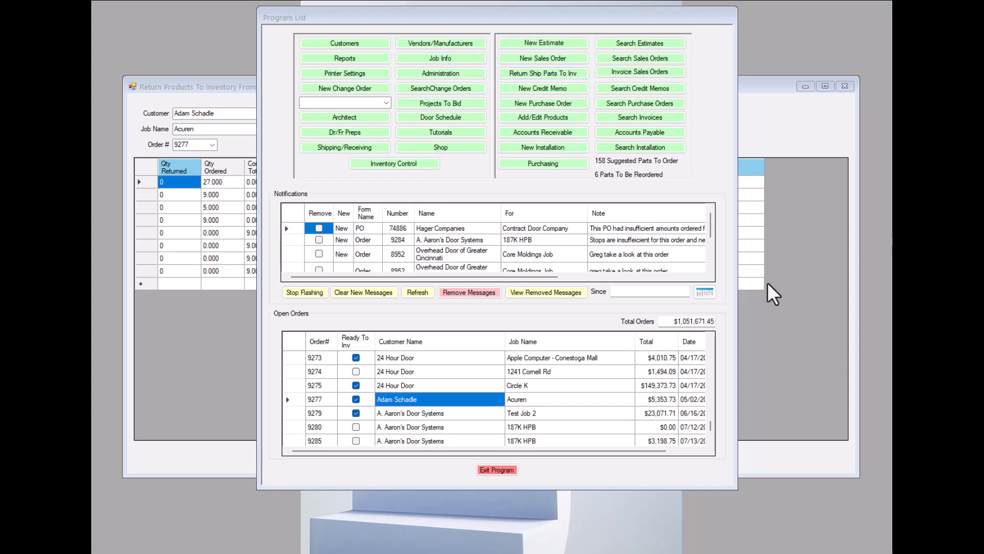
double_click(414, 398)
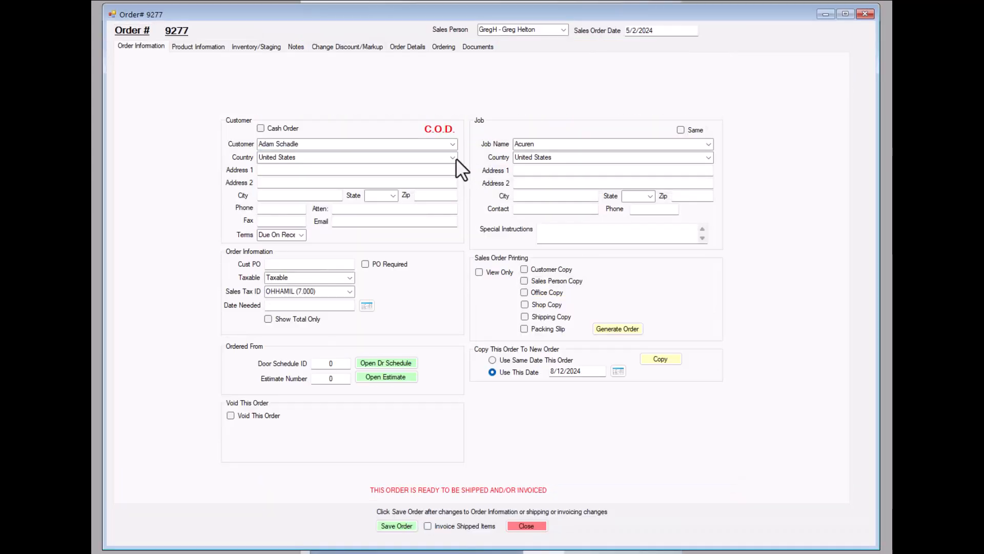
left_click(197, 47)
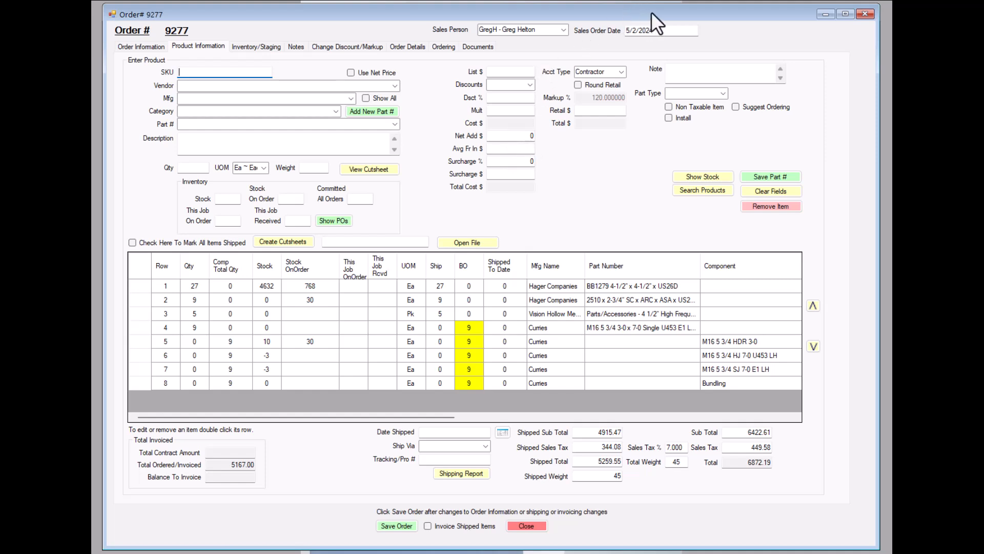
left_click(825, 13)
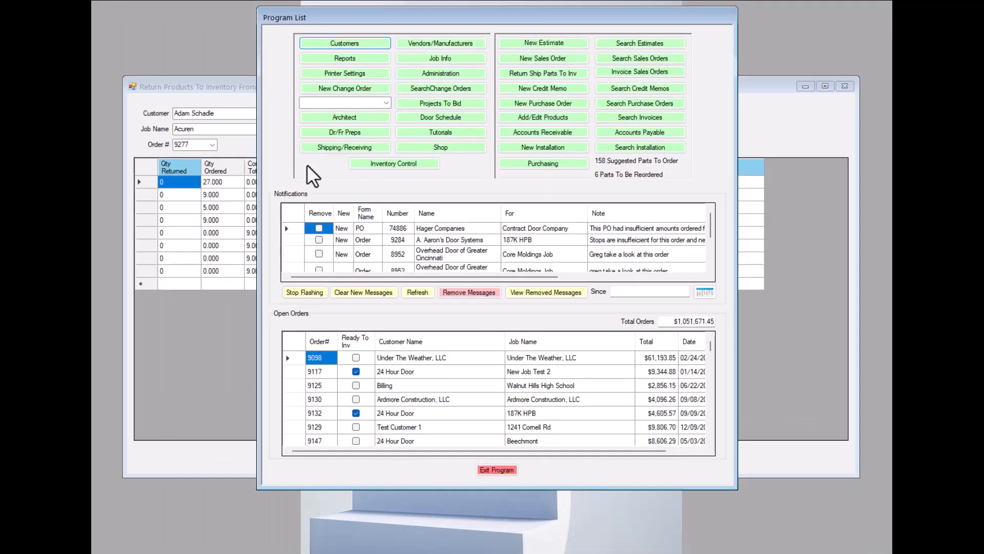
In the return form, set the returned quantity to 1 for the M16 5 3/4 3-0 x 7-0 Single assembly and each of its components.
left_click(221, 85)
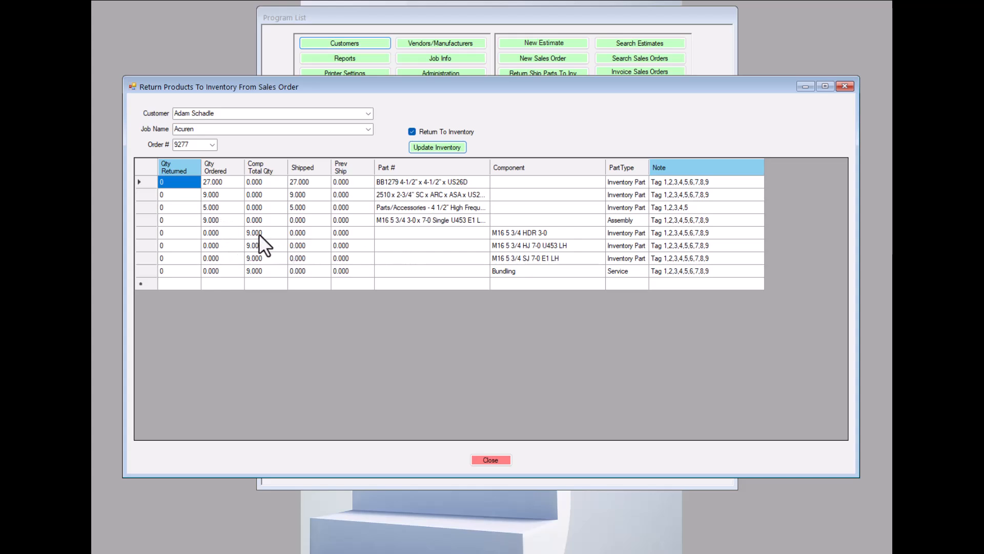
left_click(216, 220)
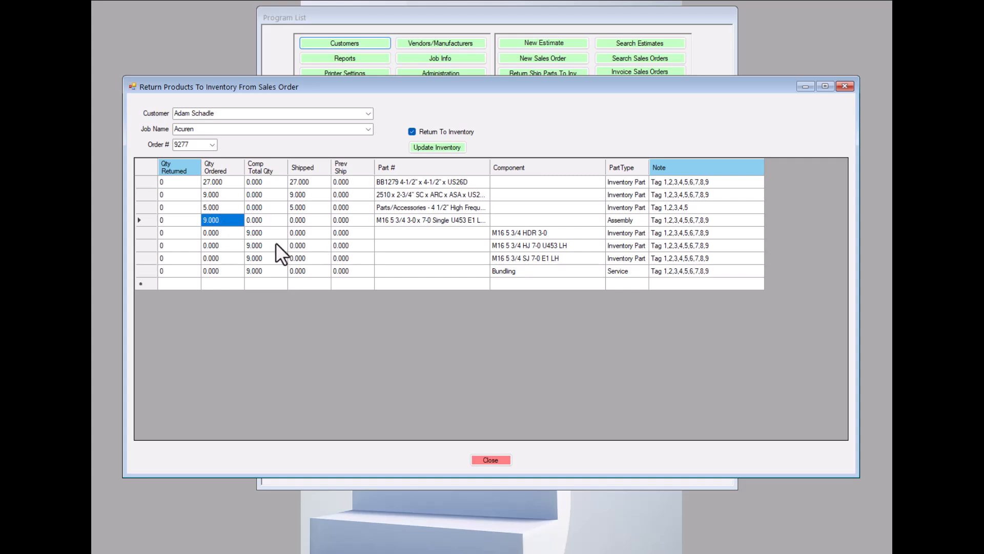
left_click(394, 220)
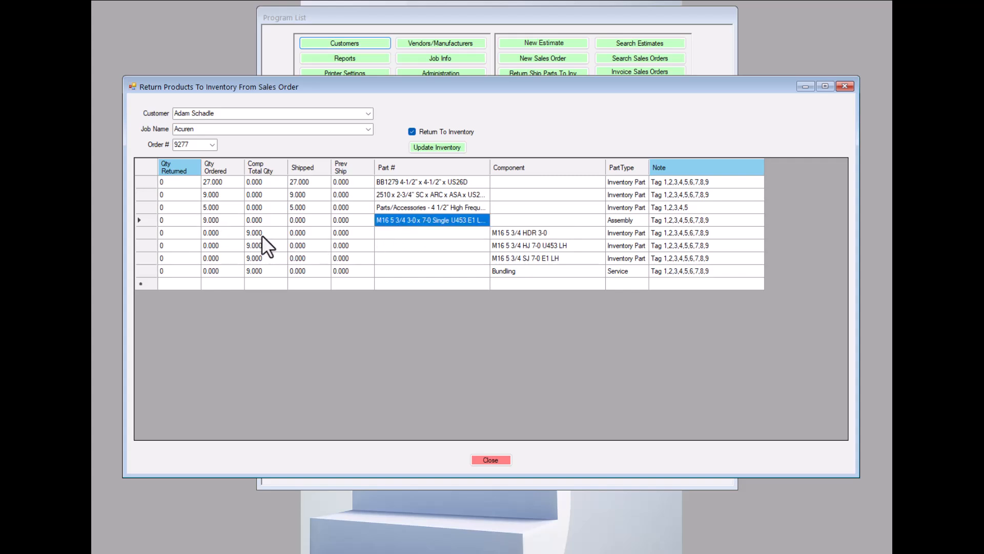
left_click(259, 233)
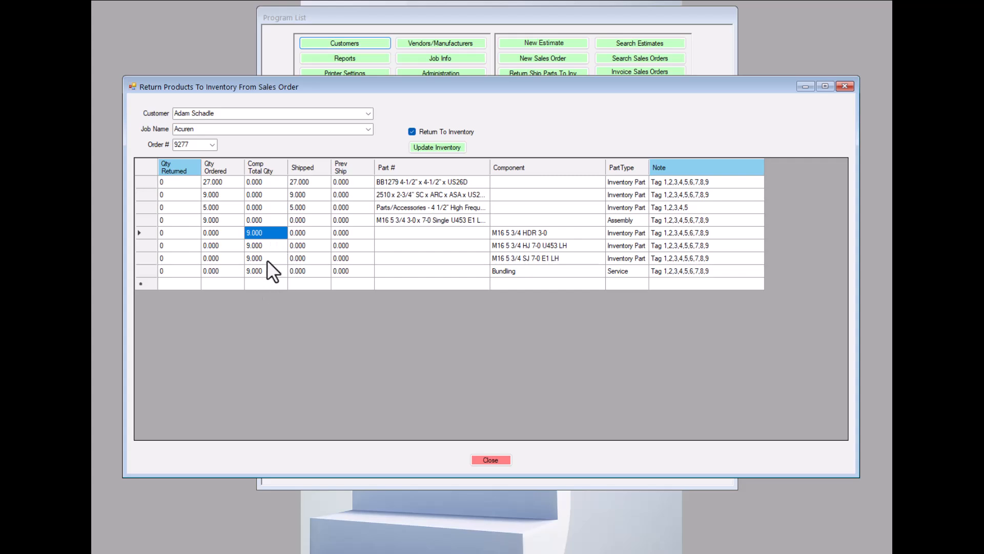
left_click(173, 220)
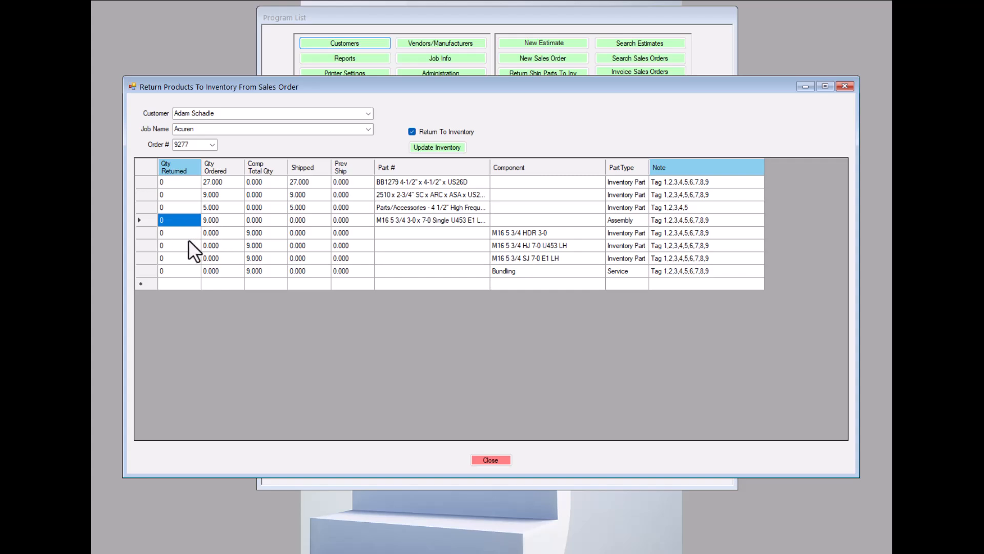
type("1")
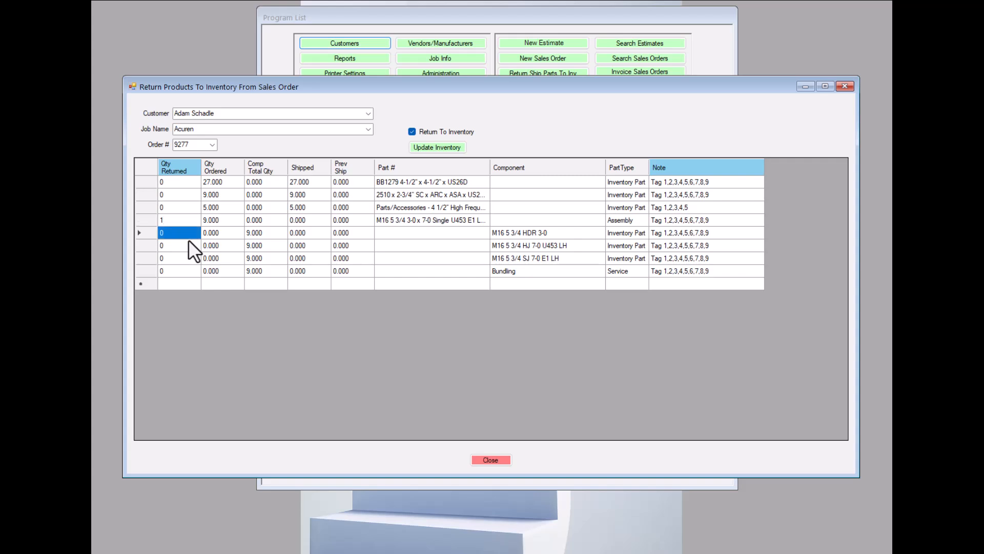
type("1")
key("Down")
type("1")
key("Down")
type("1")
key("Down")
type("1")
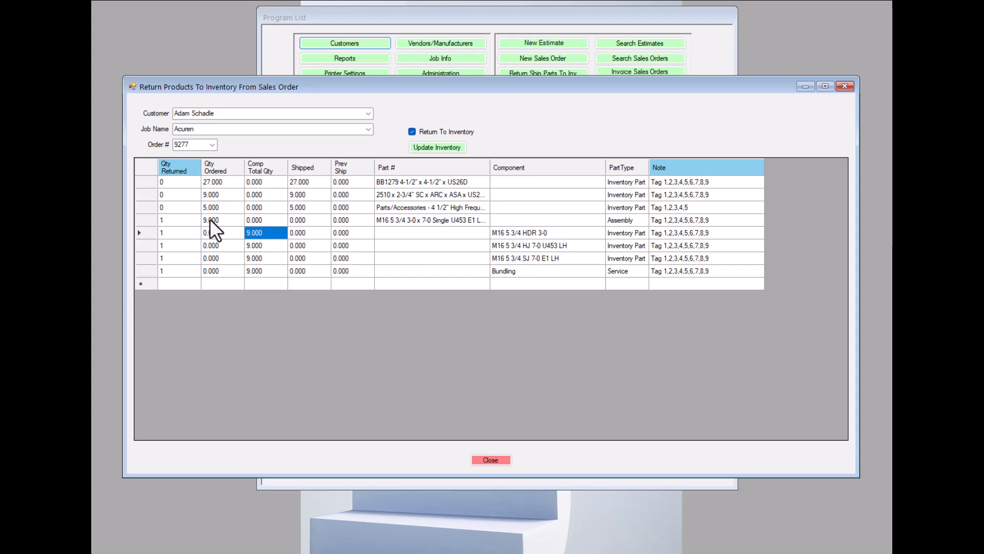
Set the returned quantity of the M16 5 3/4 HDR 3-0 component to 2.
left_click(166, 233)
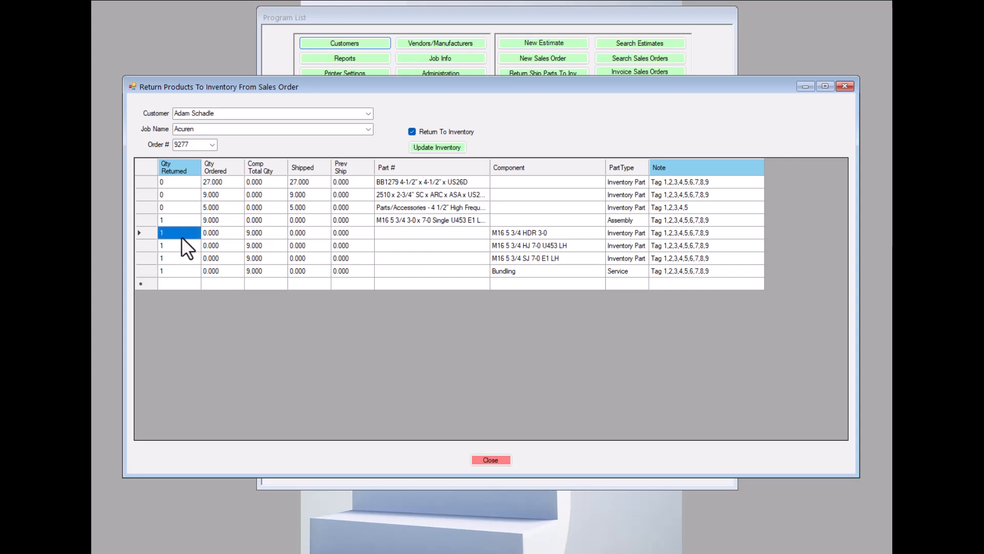
type("2")
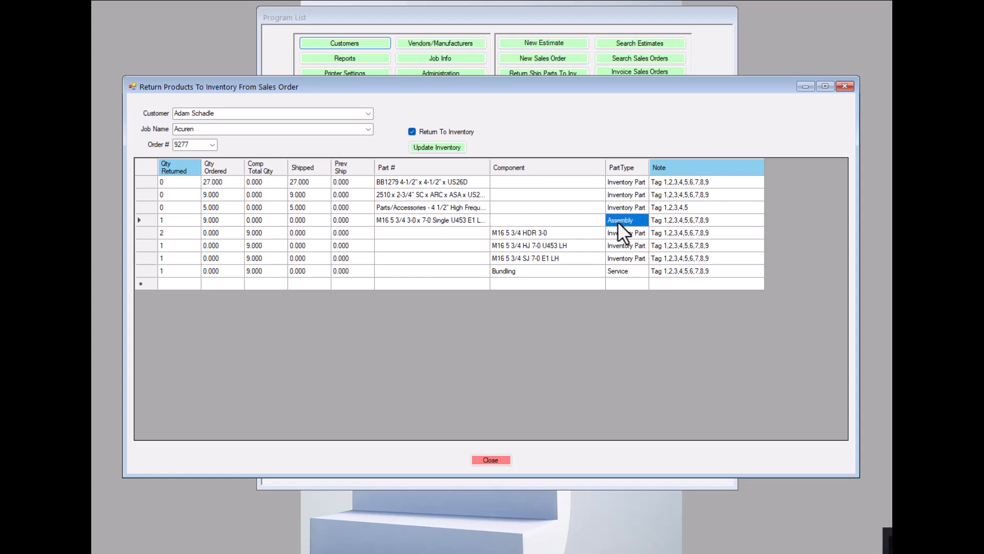
left_click(620, 272)
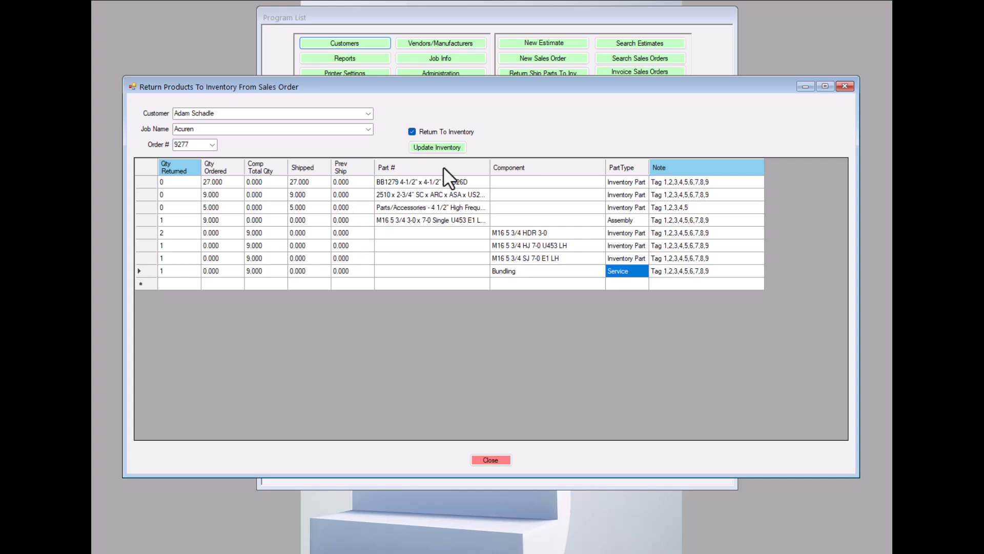
left_click_drag(573, 85, 563, 159)
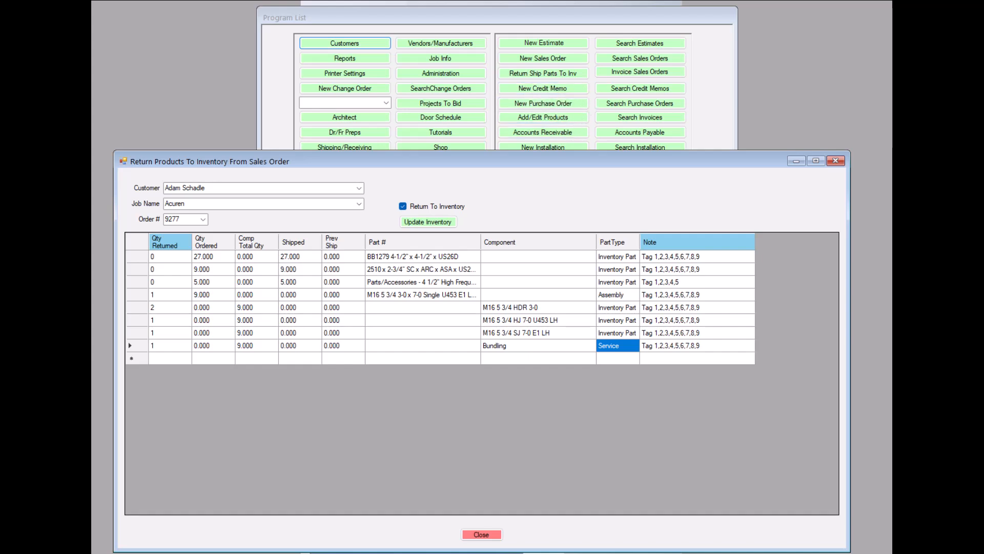
left_click_drag(696, 161, 704, 59)
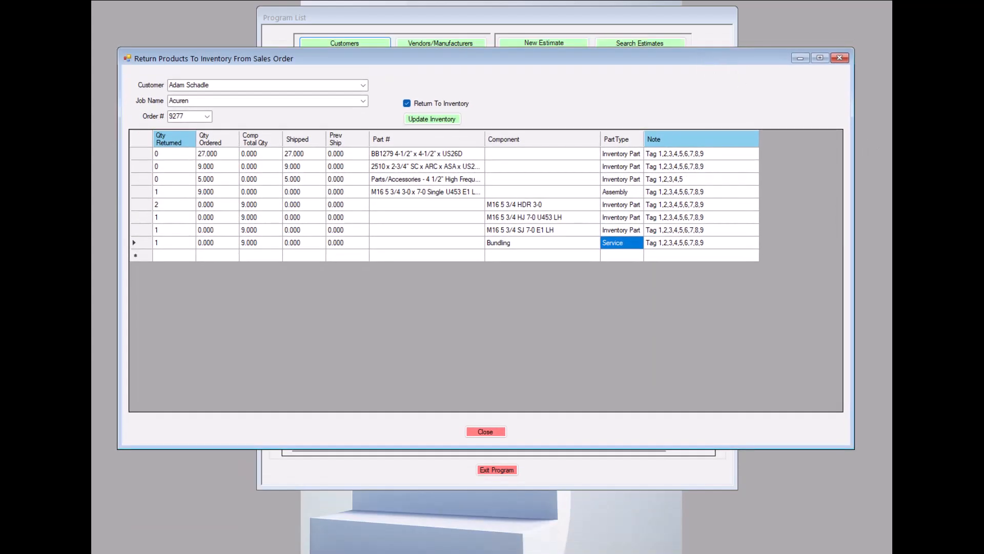